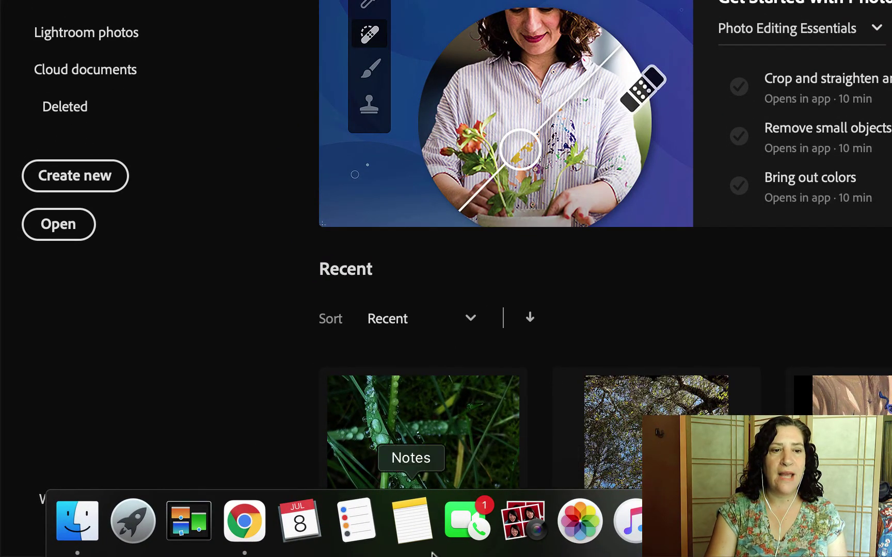
# Open Launchpad from the Dock to show the grid of installed apps.
pyautogui.click(133, 523)
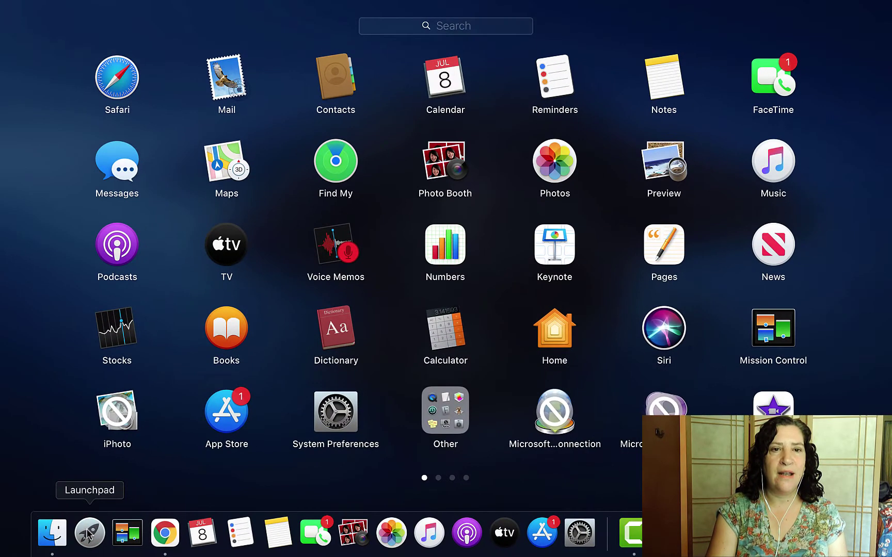
# Page through Launchpad to the Adobe apps page and launch Adobe Photoshop 2020.
pyautogui.click(438, 478)
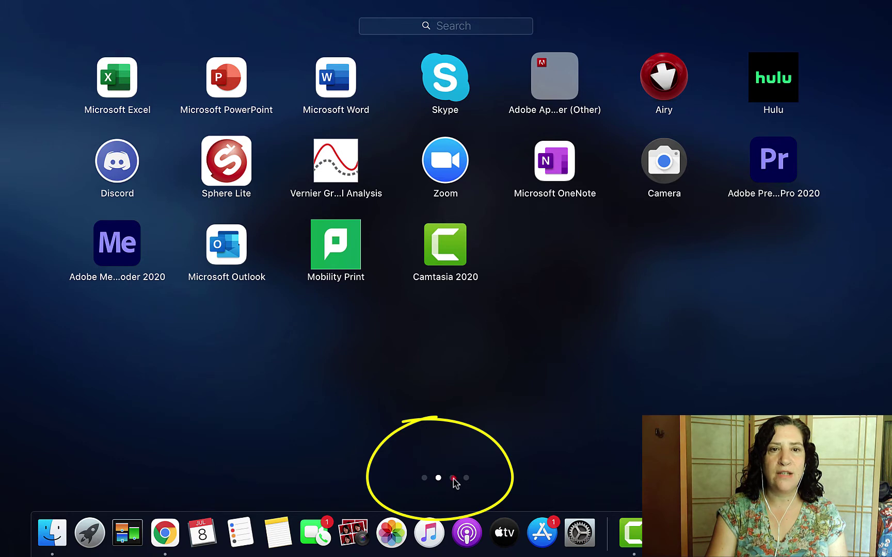
pyautogui.click(452, 479)
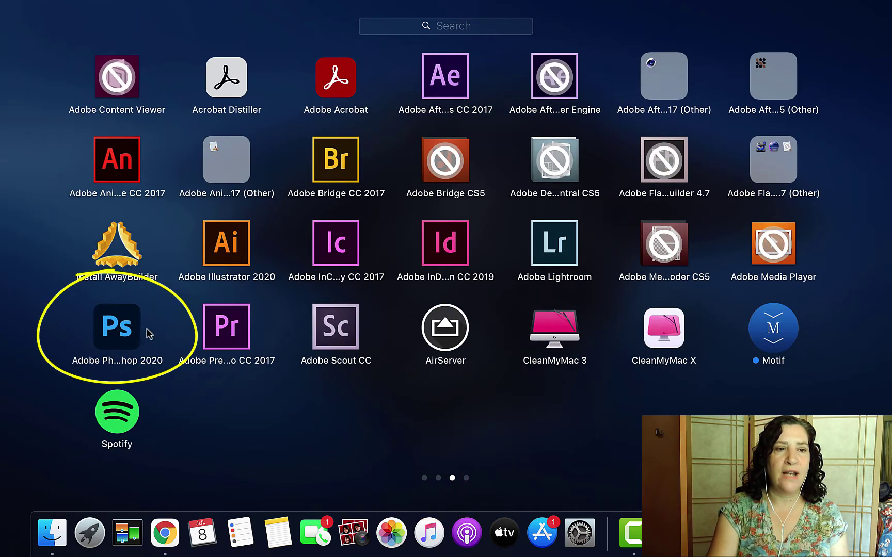
pyautogui.click(121, 335)
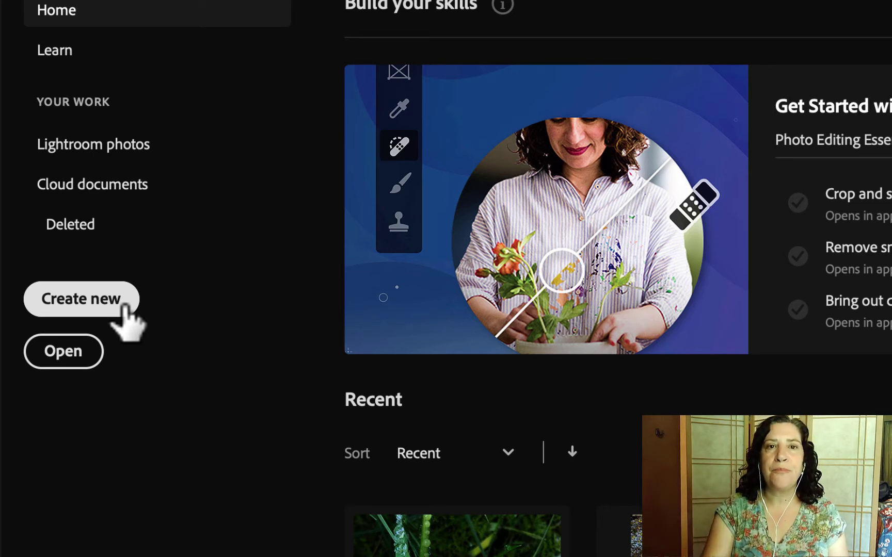
# Open IMG_4259.jpg from the Downloads folder via the Home screen's Open button.
pyautogui.click(67, 354)
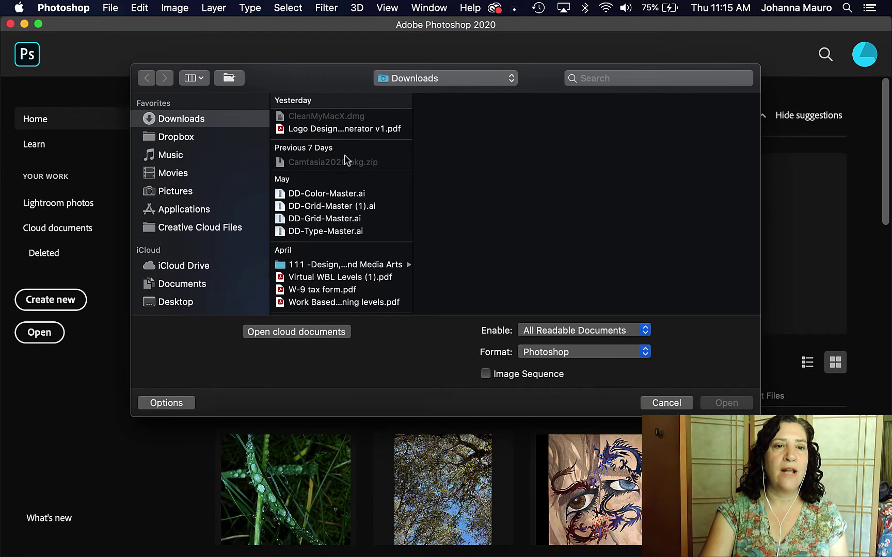
pyautogui.scroll(-10, 345, 161)
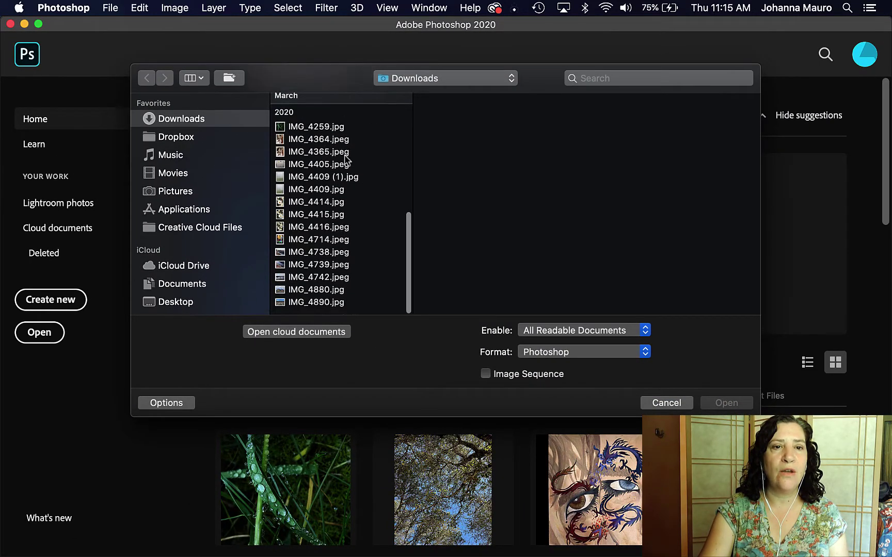
pyautogui.click(335, 133)
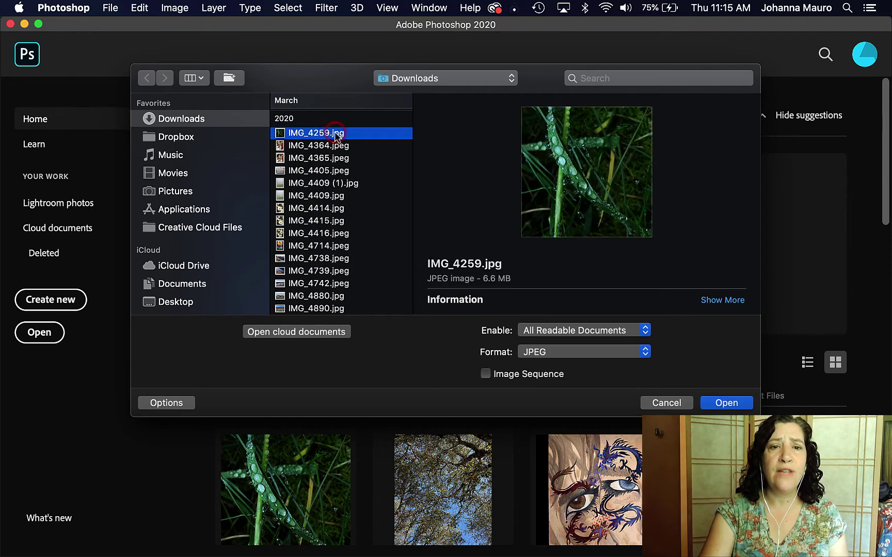
pyautogui.click(733, 403)
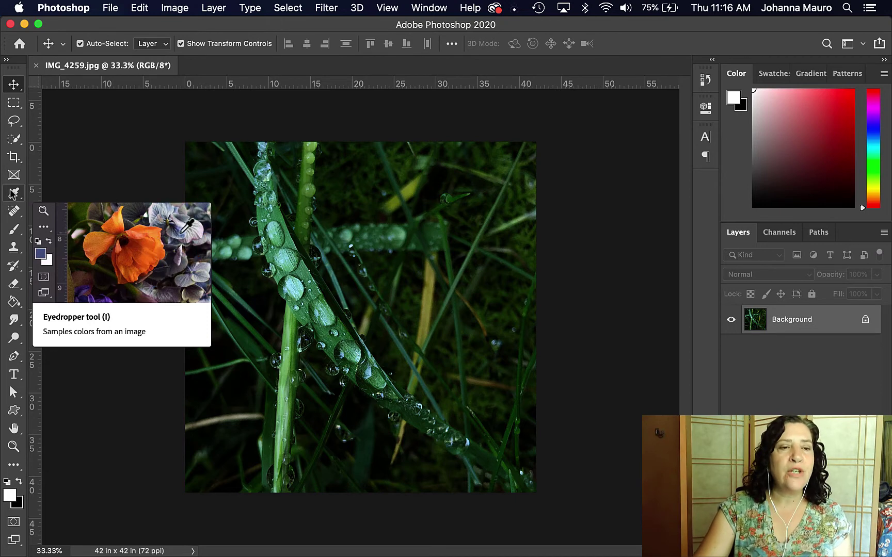
pyautogui.click(69, 10)
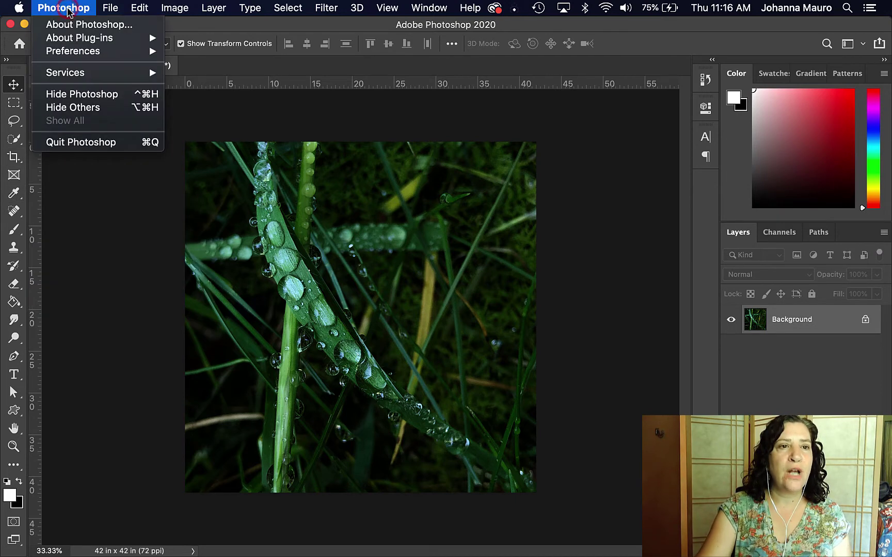
pyautogui.moveTo(73, 56)
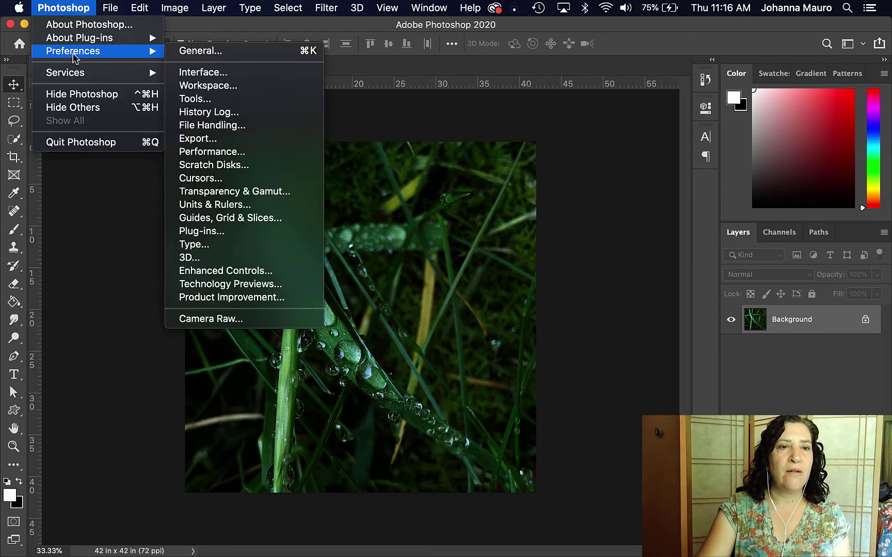
pyautogui.click(74, 9)
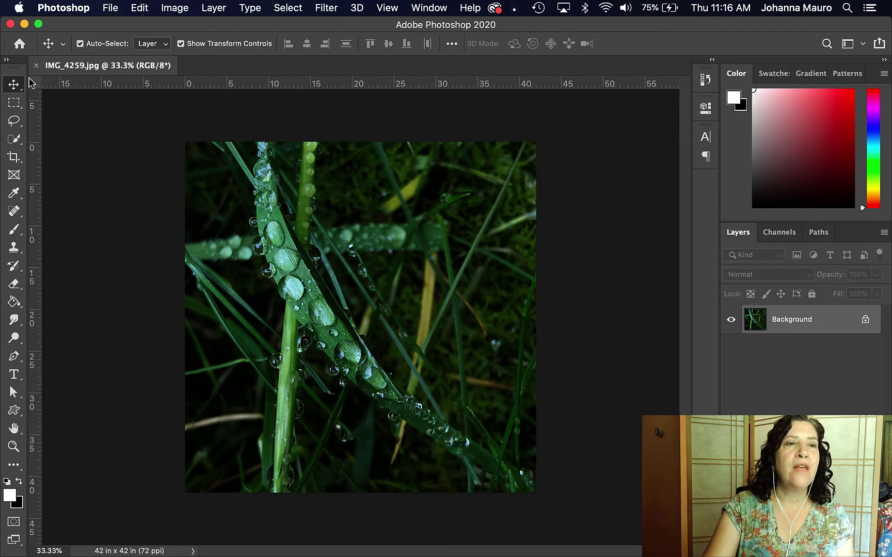
# Select the Marquee, Lasso, Quick Selection, Crop, Frame, Eyedropper and Move tools in turn.
pyautogui.click(12, 104)
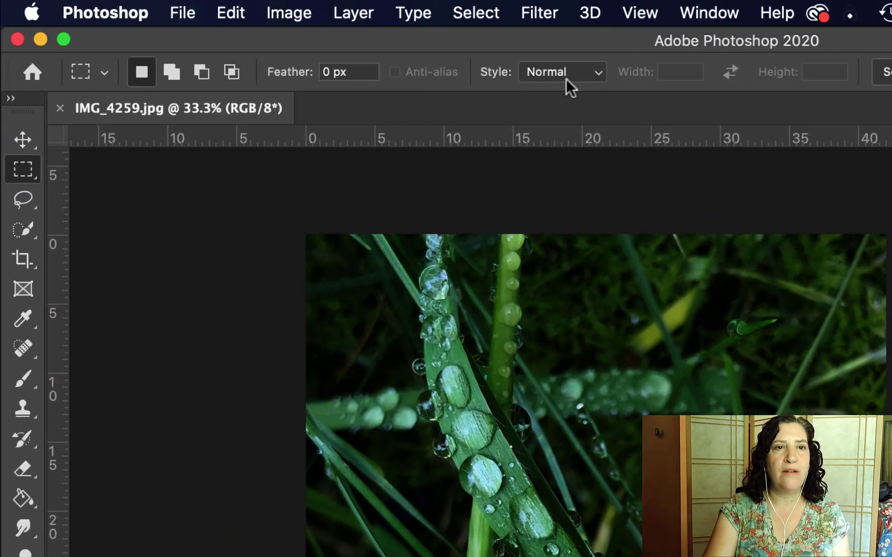
pyautogui.click(24, 203)
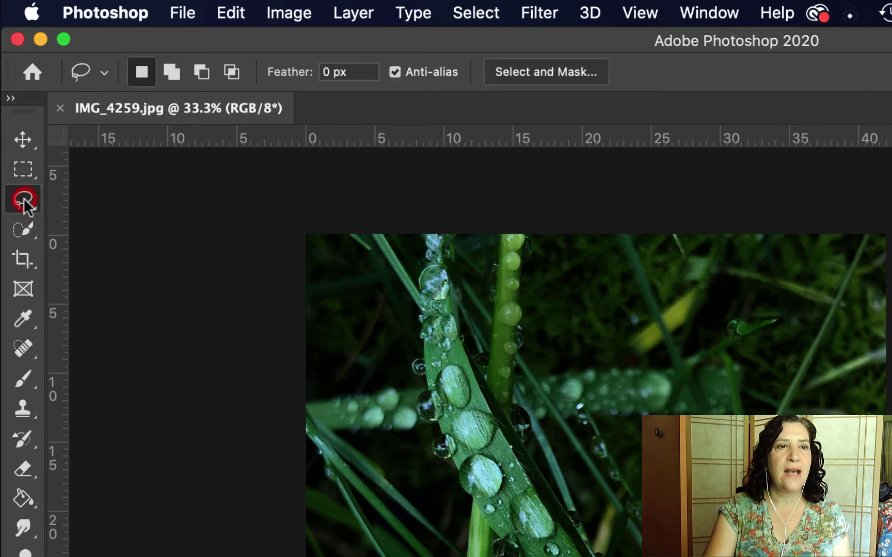
pyautogui.click(23, 229)
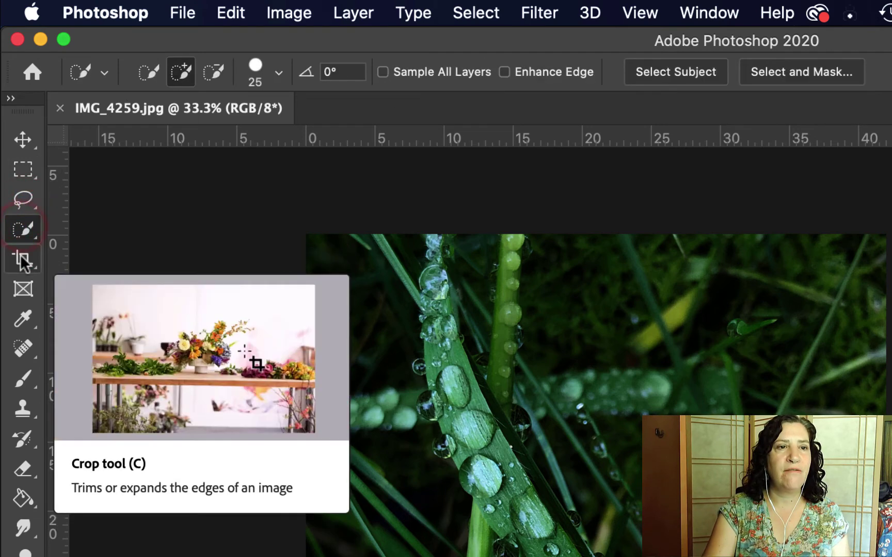
pyautogui.click(23, 260)
pyautogui.click(24, 291)
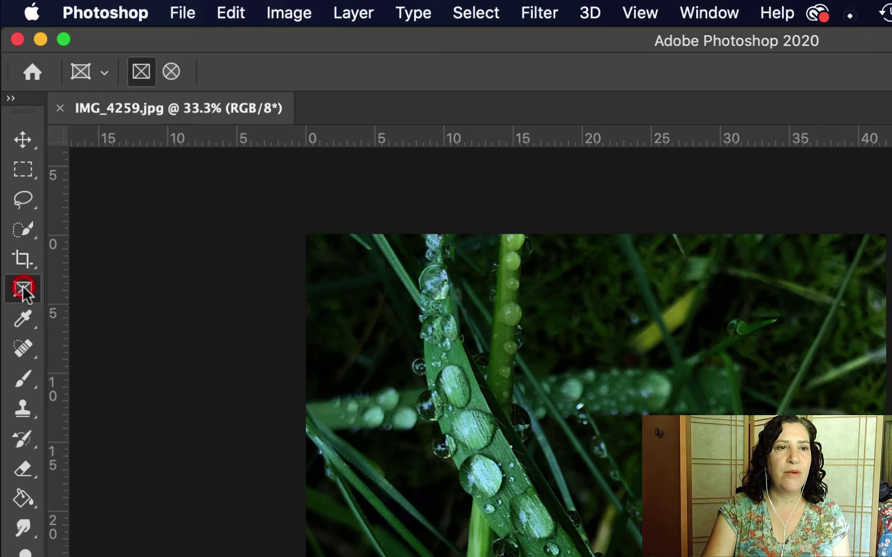
pyautogui.click(22, 319)
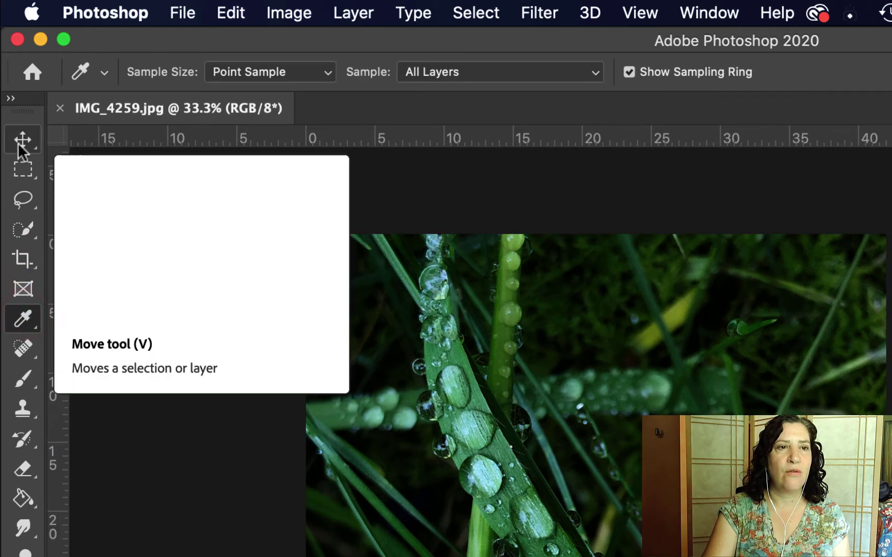
pyautogui.click(20, 146)
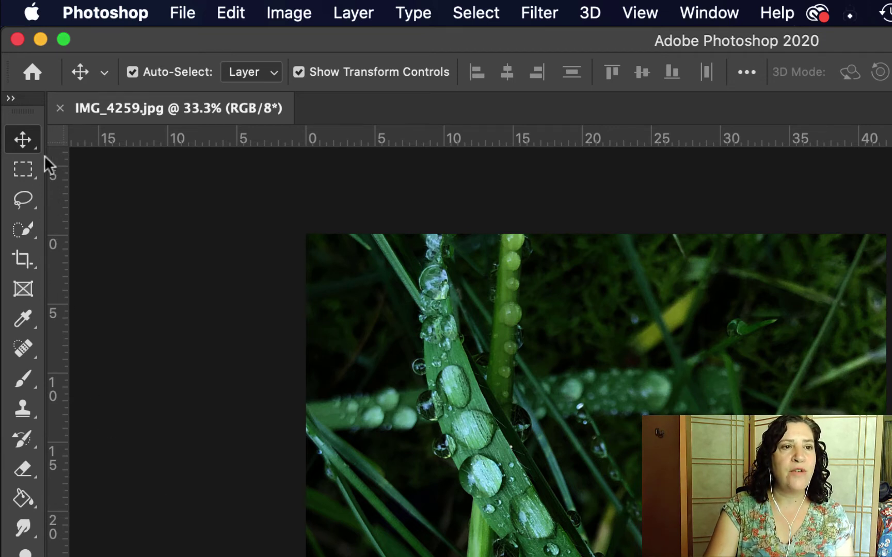
# Reveal the Move, Marquee, Lasso, Quick Selection and Crop flyout variants, choosing Elliptical Marquee.
pyautogui.click(28, 141)
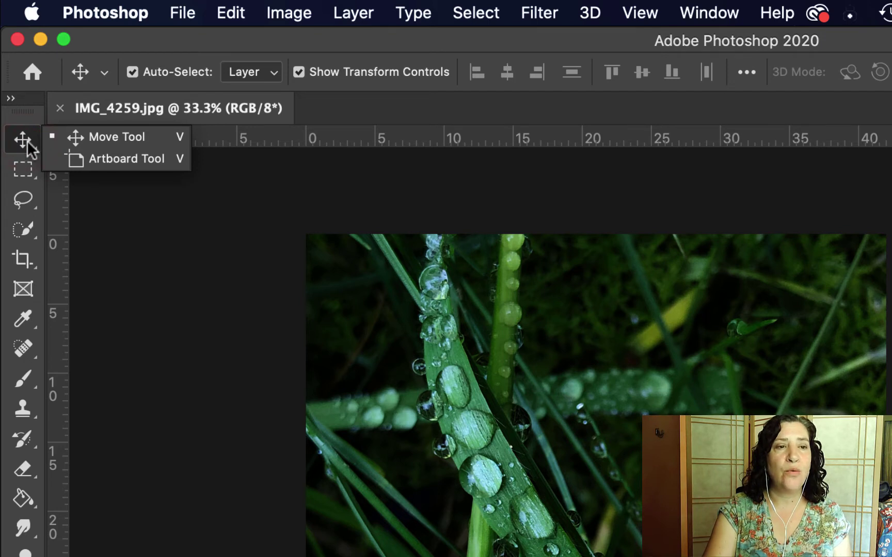
pyautogui.click(24, 139)
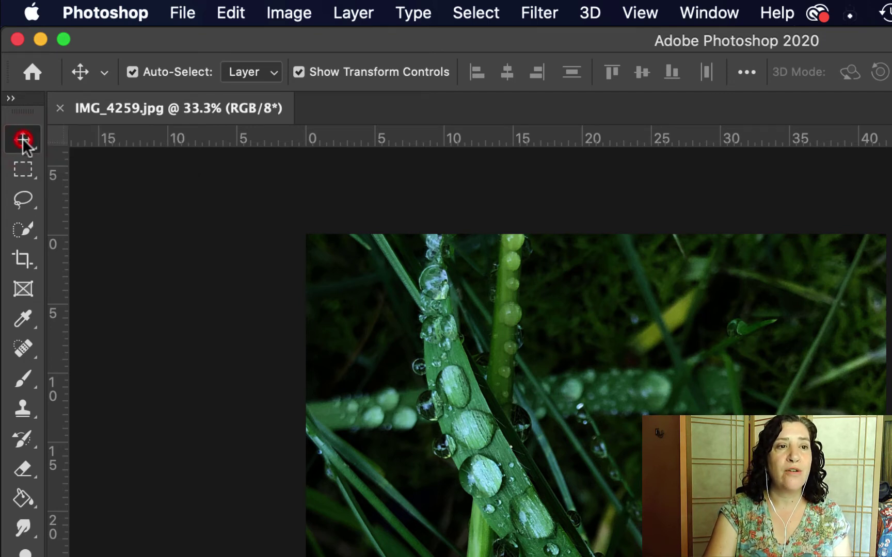
pyautogui.click(23, 171)
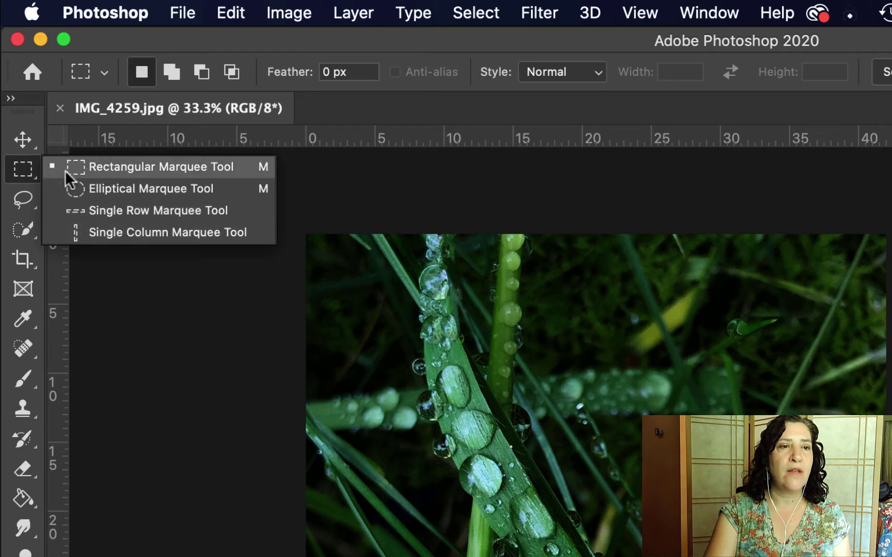
pyautogui.click(94, 189)
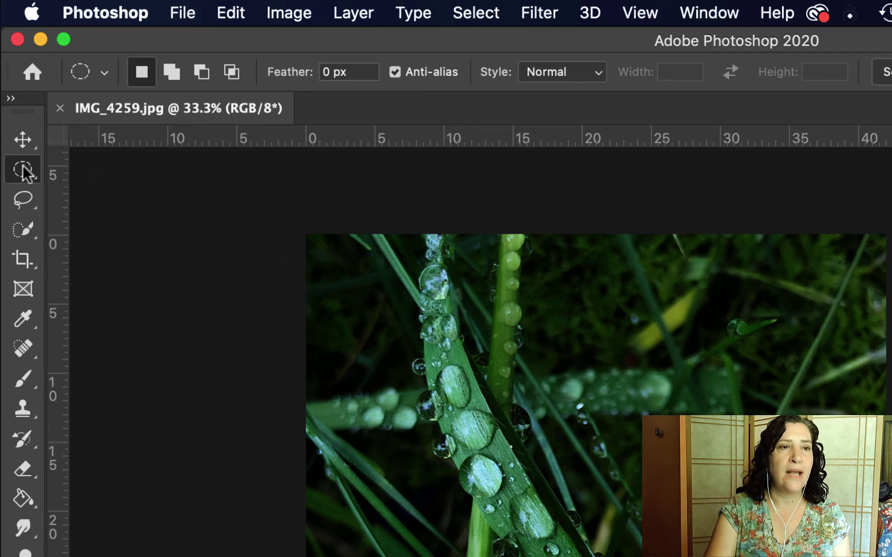
pyautogui.click(22, 198)
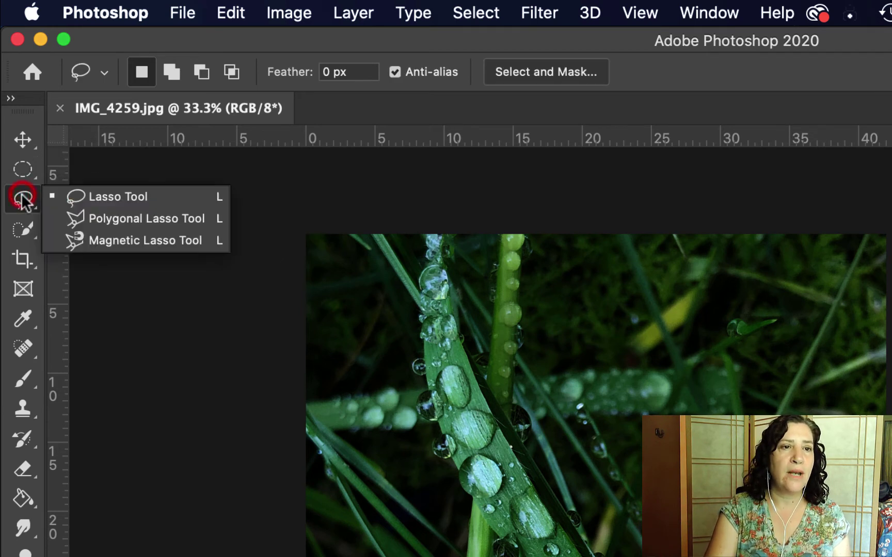
pyautogui.click(23, 229)
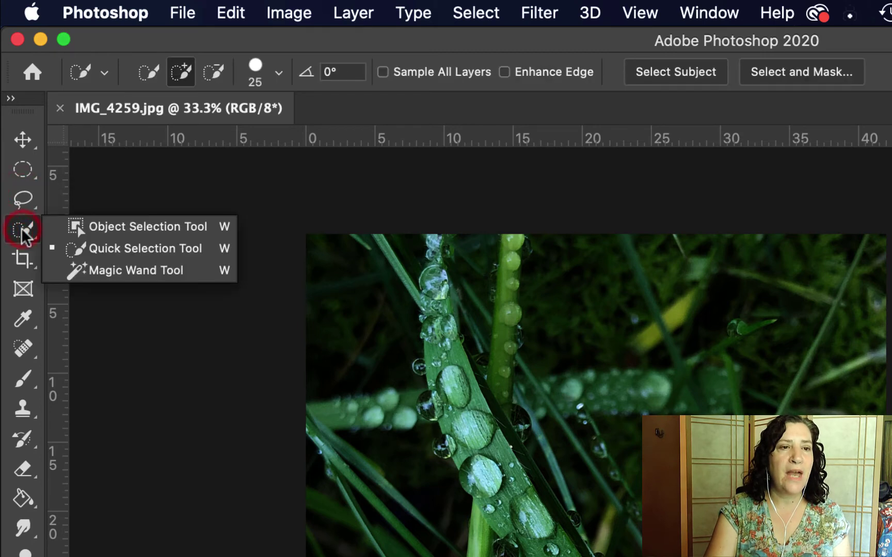
pyautogui.click(23, 256)
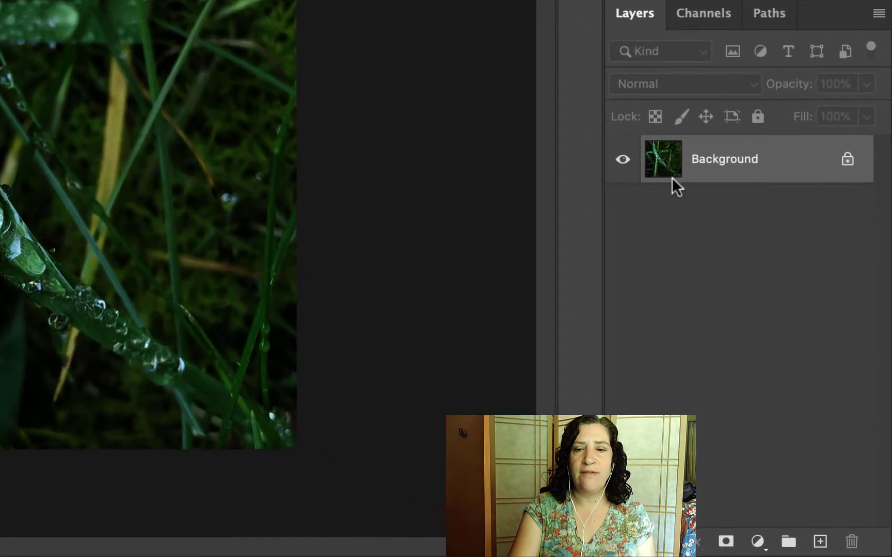
# Add a Vibrance adjustment layer from the Layers panel, then select Vibrance 1 and Background.
pyautogui.click(758, 541)
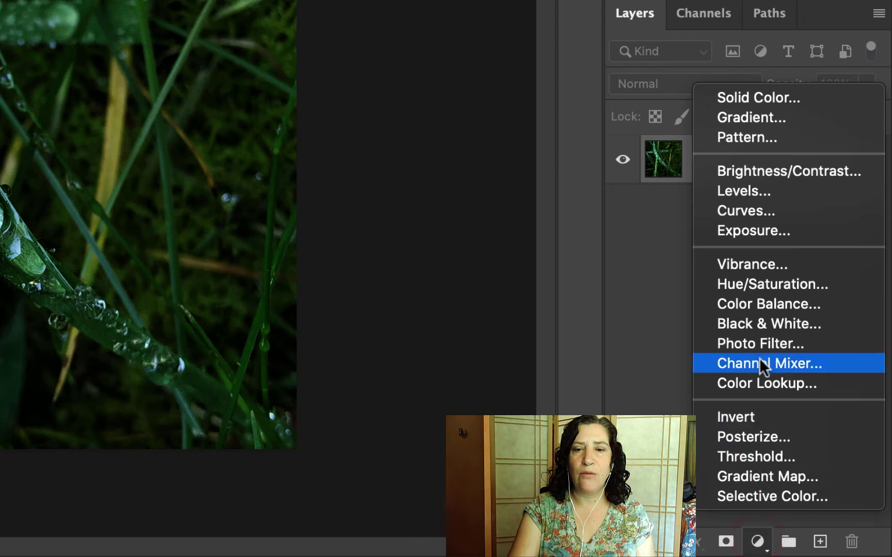
pyautogui.click(749, 264)
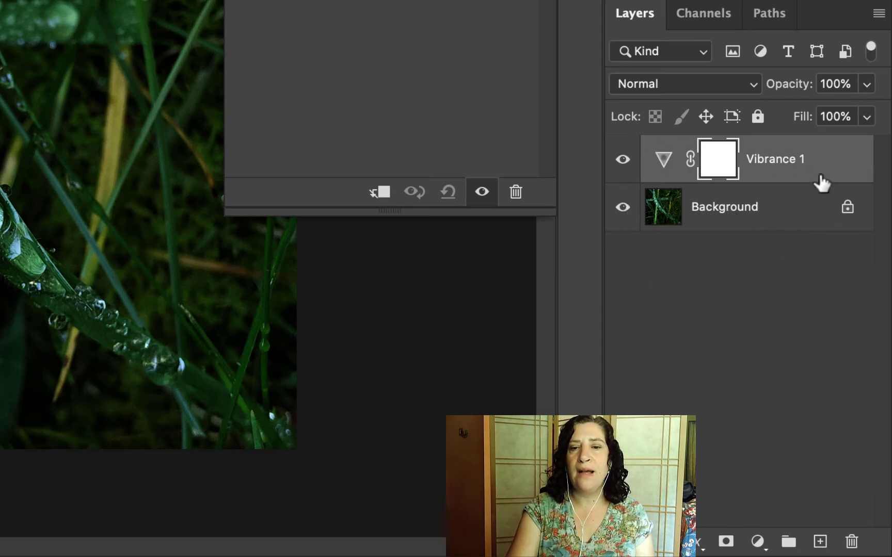
pyautogui.click(692, 209)
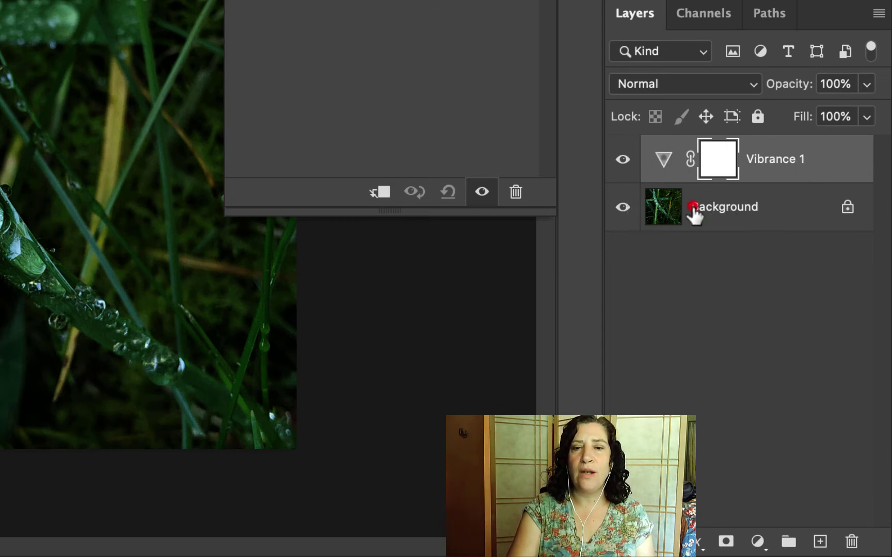
pyautogui.click(764, 160)
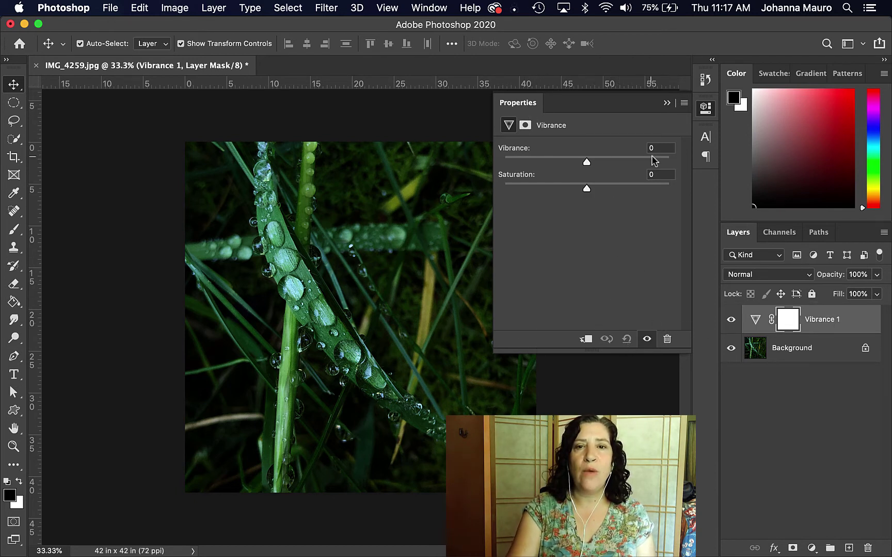
# Close the floating Properties panel, browse History, Properties, Character and Paragraph, then close History.
pyautogui.click(667, 104)
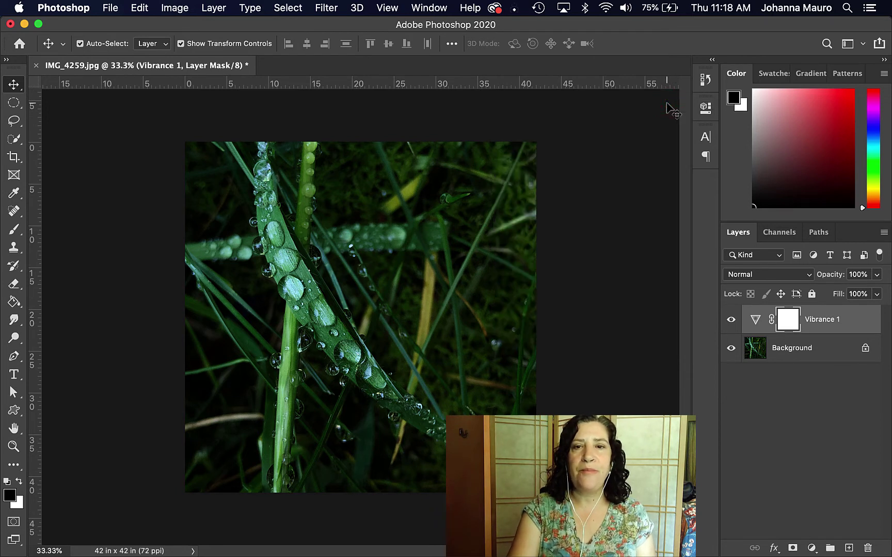
pyautogui.click(705, 81)
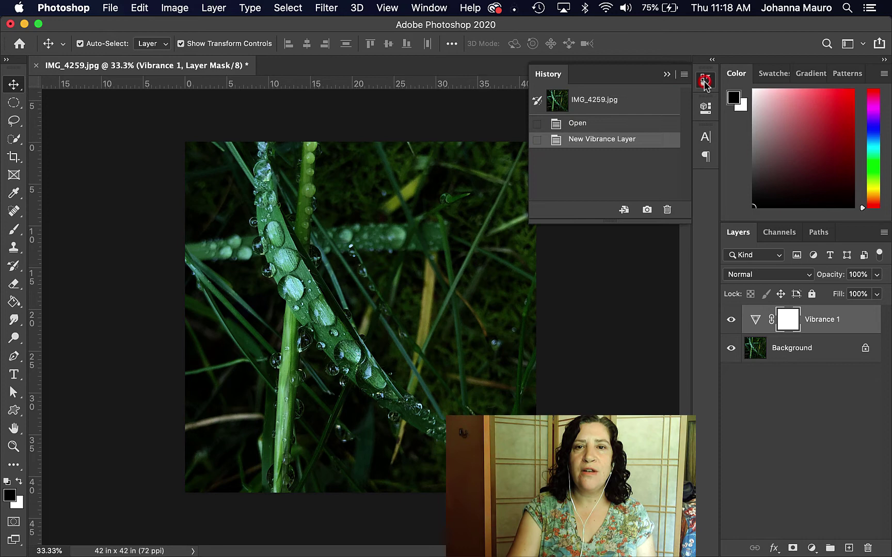
pyautogui.click(707, 110)
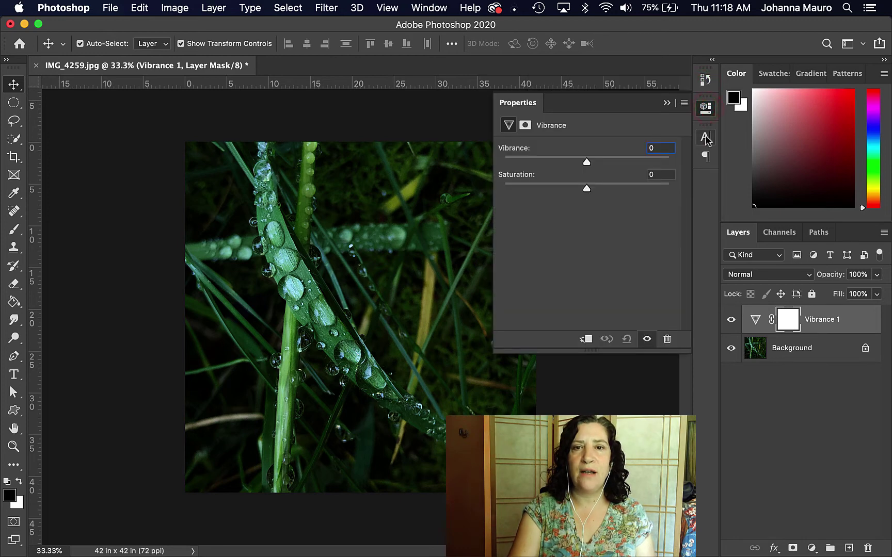
pyautogui.click(706, 137)
pyautogui.click(706, 156)
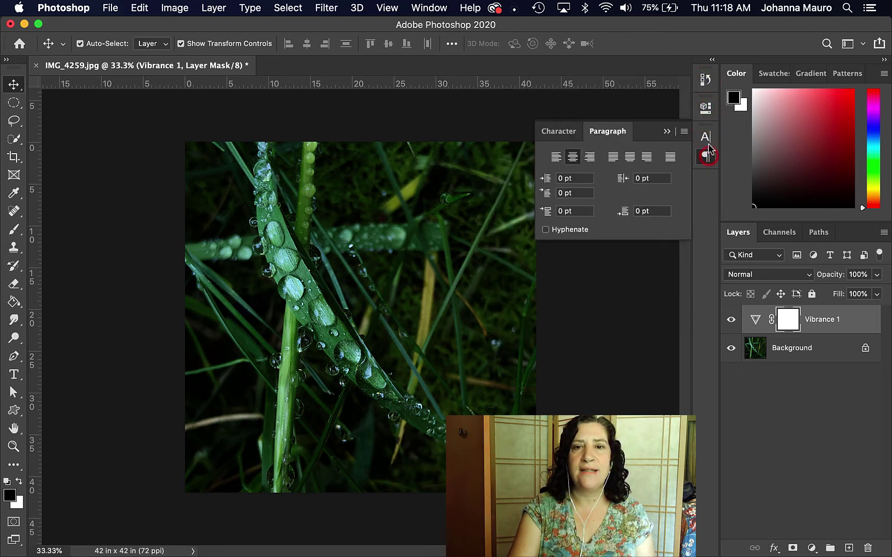
pyautogui.click(706, 81)
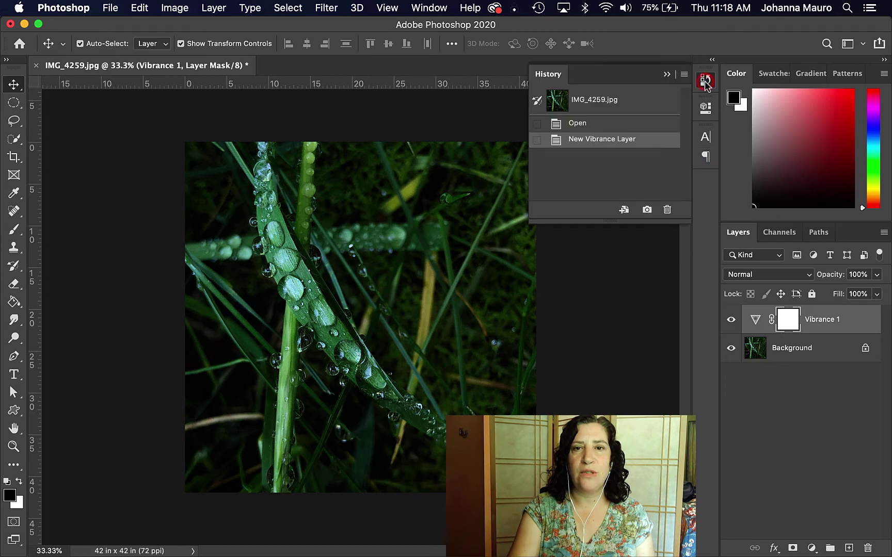
pyautogui.click(666, 74)
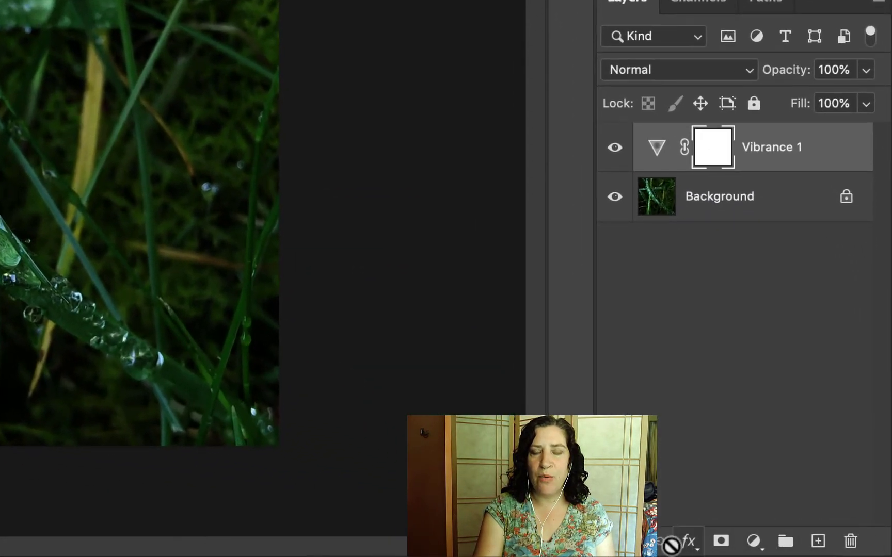
# Delete the Vibrance 1 layer with the trash icon, confirming, then dismiss the adjustment menu.
pyautogui.moveTo(849, 516)
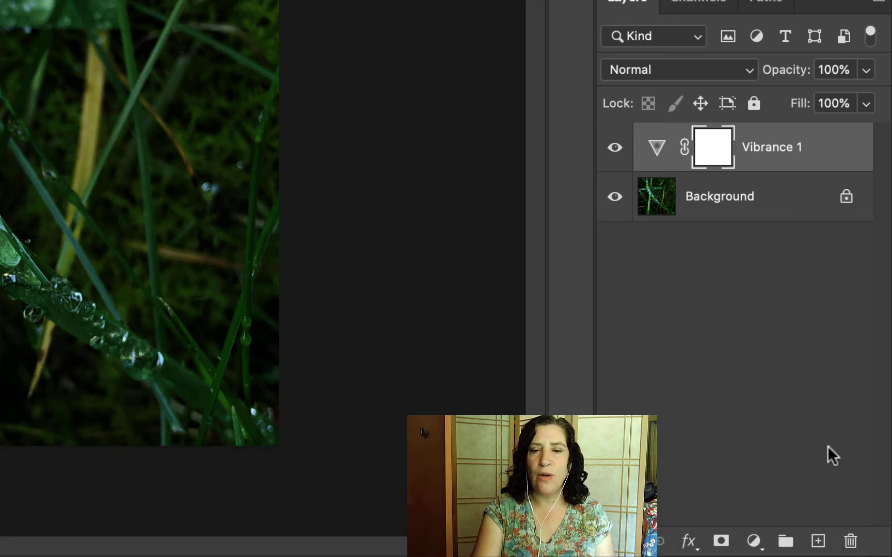
pyautogui.click(791, 147)
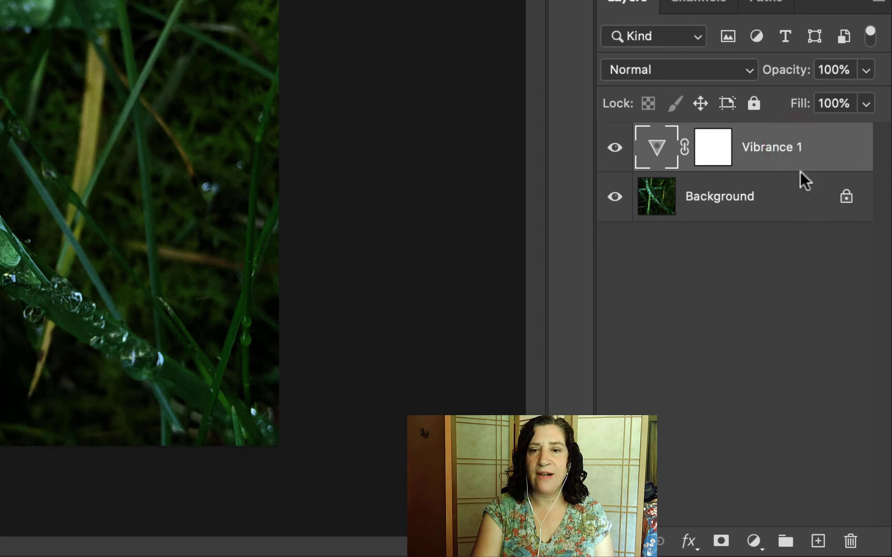
pyautogui.click(850, 541)
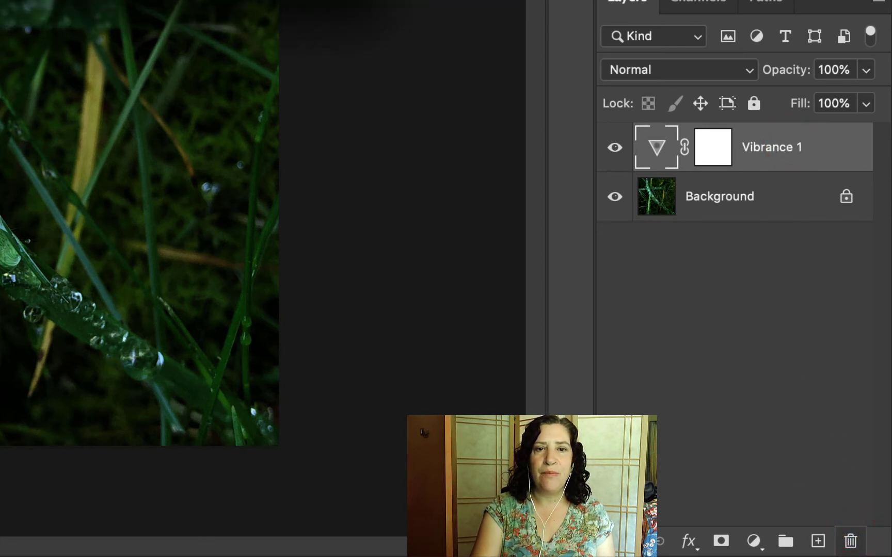
pyautogui.press('Return')
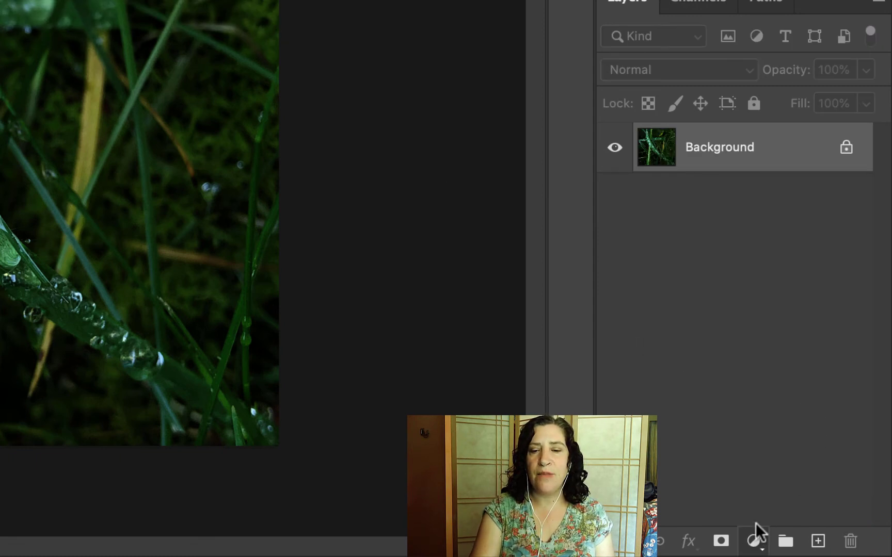
pyautogui.click(754, 542)
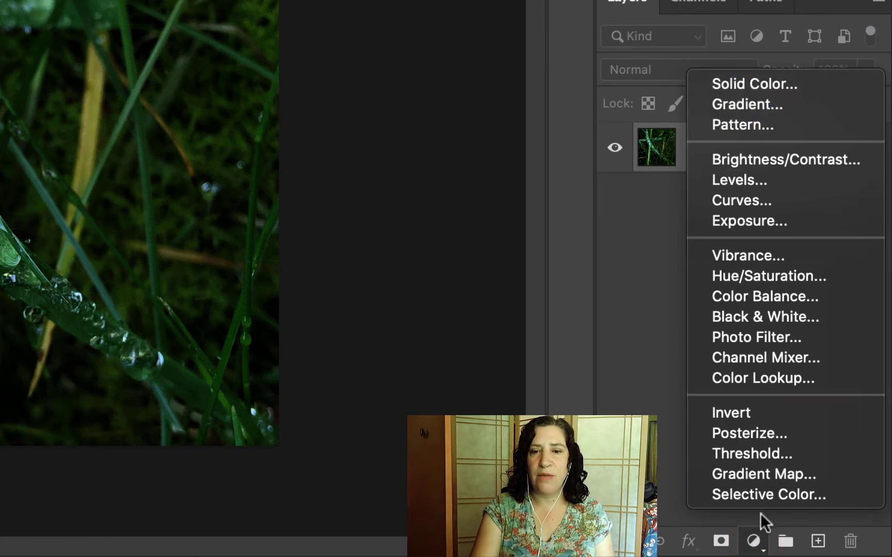
pyautogui.click(754, 540)
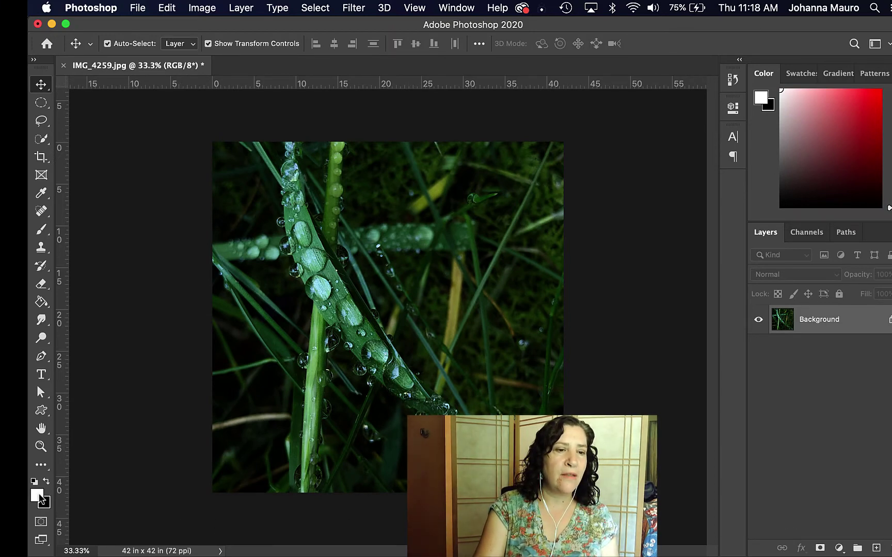
# Open the foreground Color Picker and close it, keeping white over black.
pyautogui.click(39, 494)
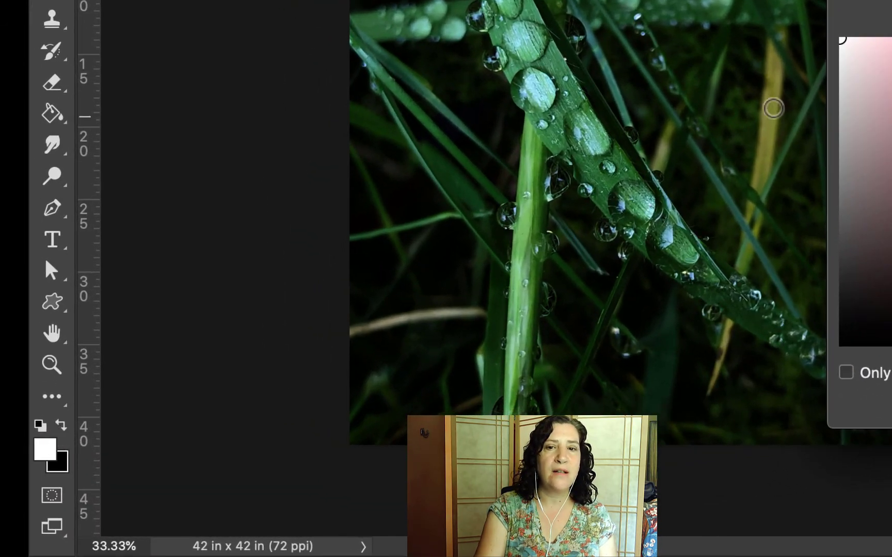
pyautogui.press('Return')
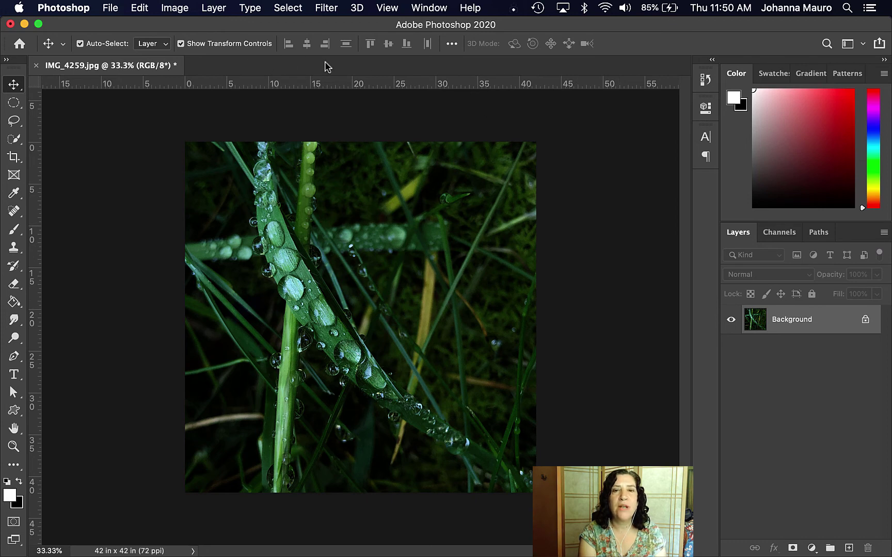
# Browse the File and Layer menus, collapse the dock to icons, and float the Paths panel.
pyautogui.click(111, 8)
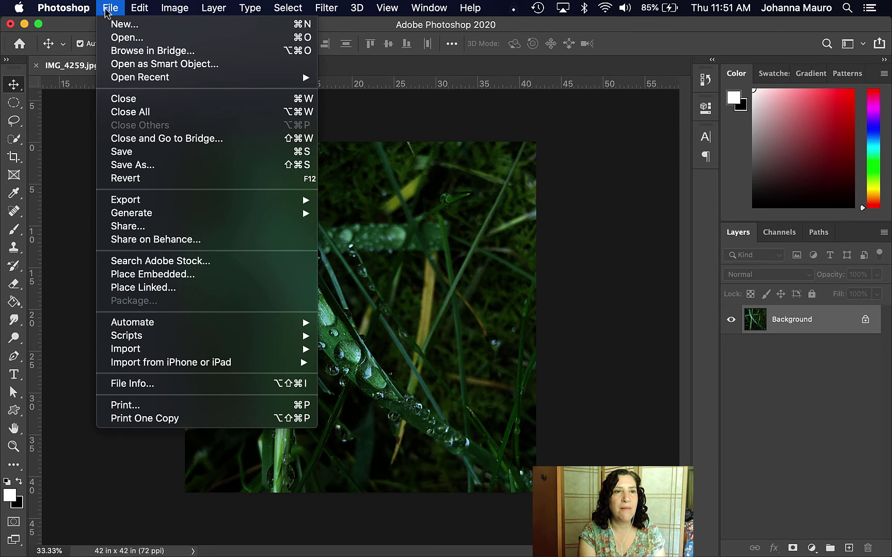
pyautogui.moveTo(212, 9)
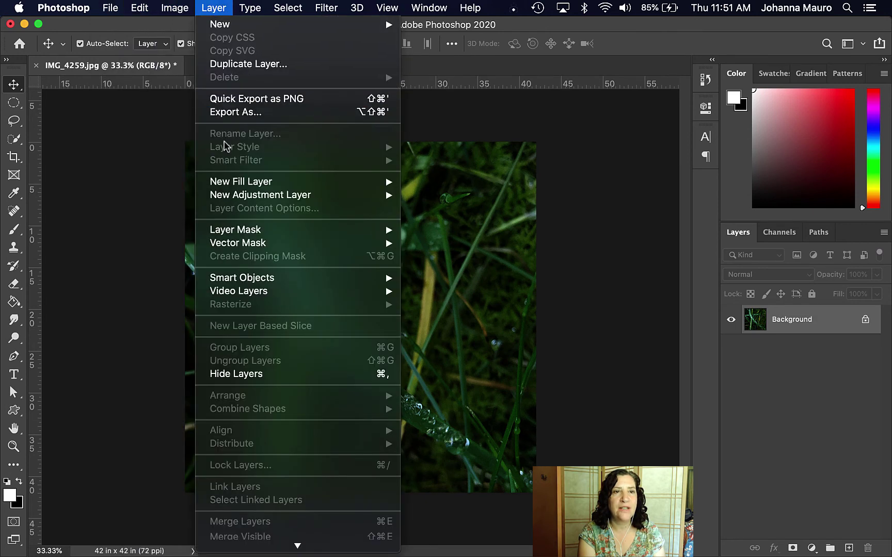
pyautogui.click(110, 6)
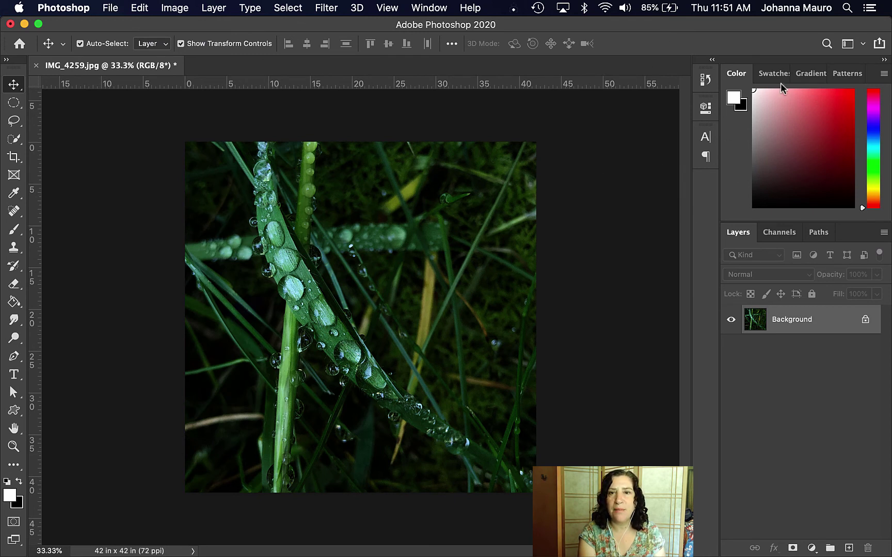
pyautogui.click(884, 60)
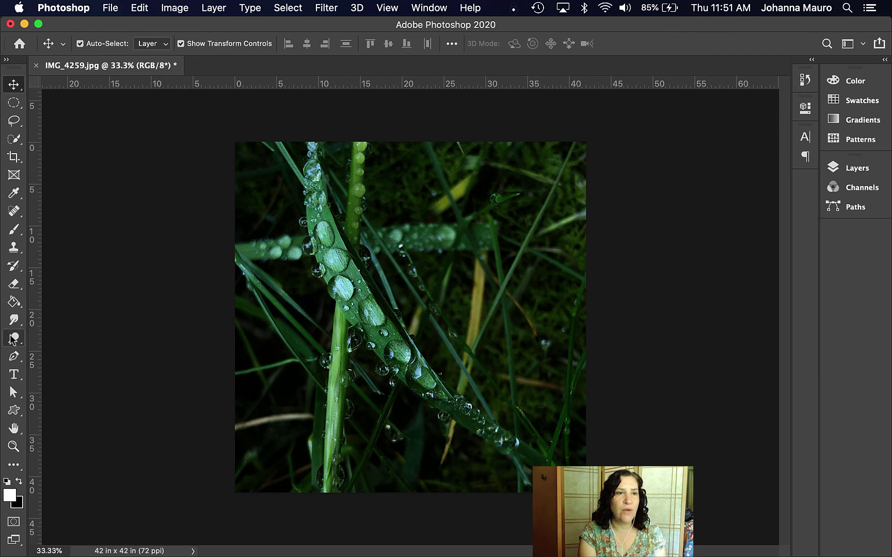
pyautogui.moveTo(882, 213); pyautogui.dragTo(729, 227)
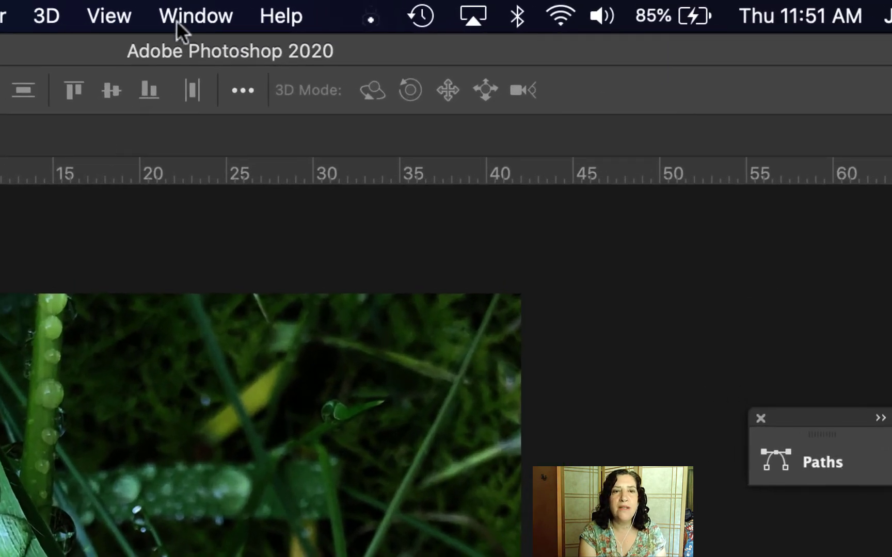
# Reset the Essentials workspace from Window > Workspace to restore the default panel layout.
pyautogui.click(202, 14)
pyautogui.moveTo(209, 92)
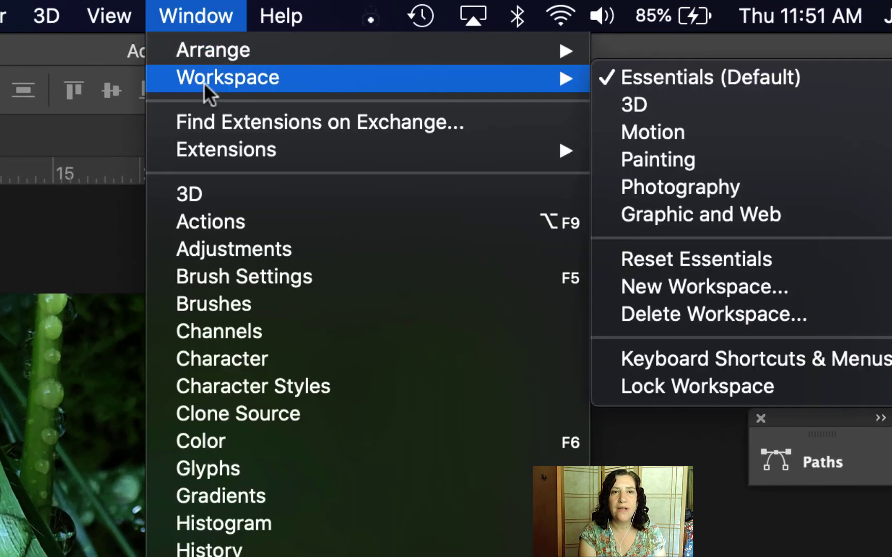
pyautogui.click(694, 260)
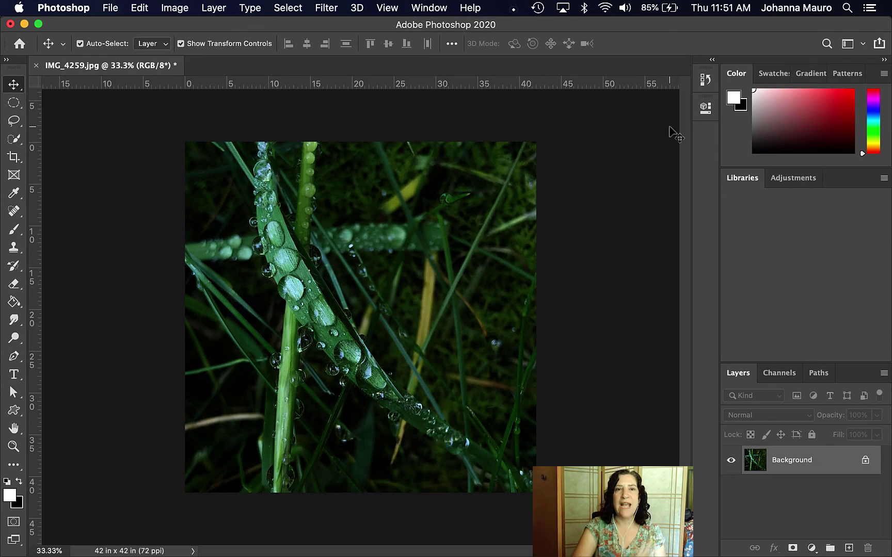